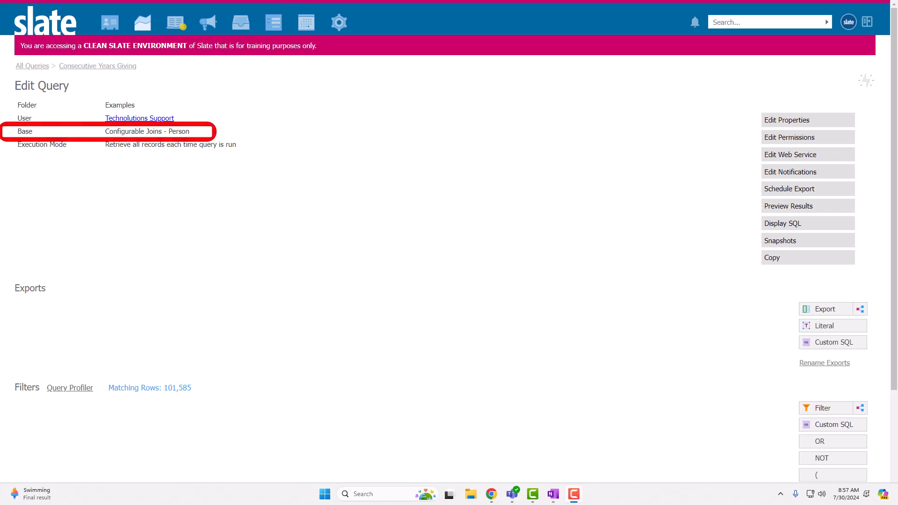
# Step: Start a subquery filter on the query and add a Sequential Value Groups join to it
pyautogui.click(859, 407)
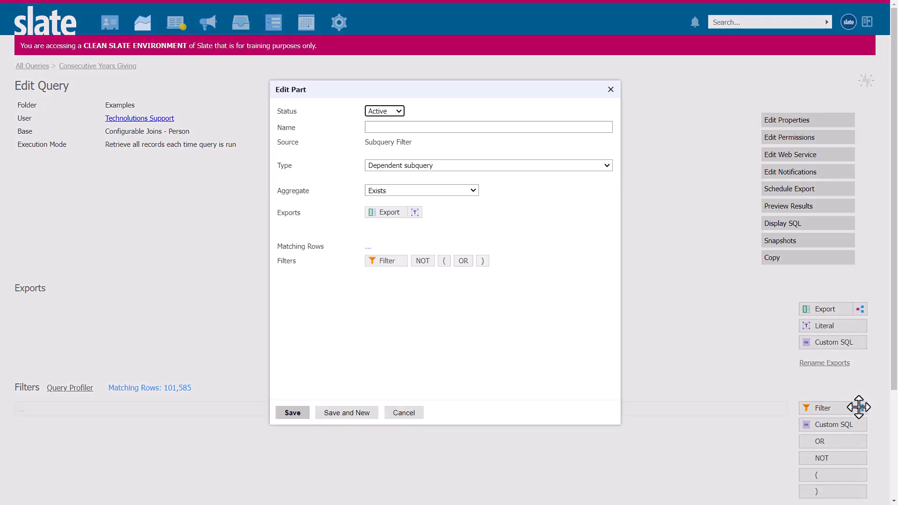
pyautogui.click(520, 263)
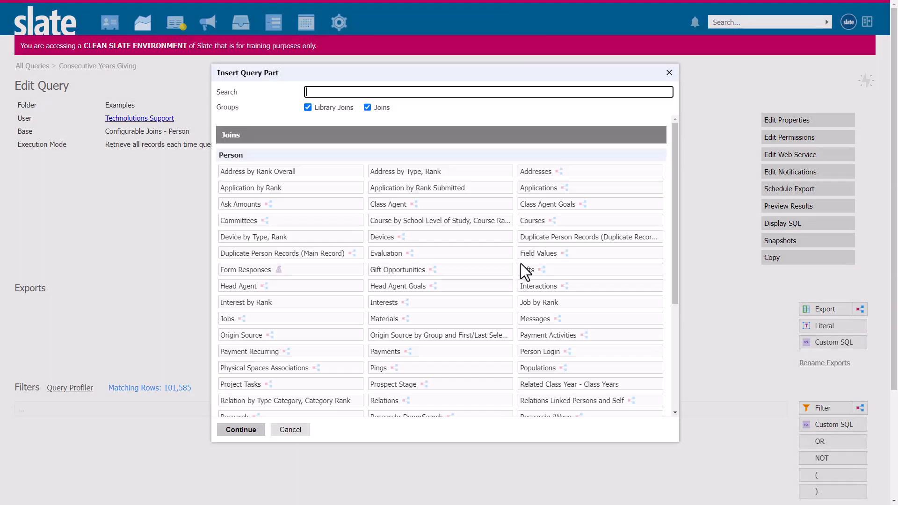
pyautogui.write('se')
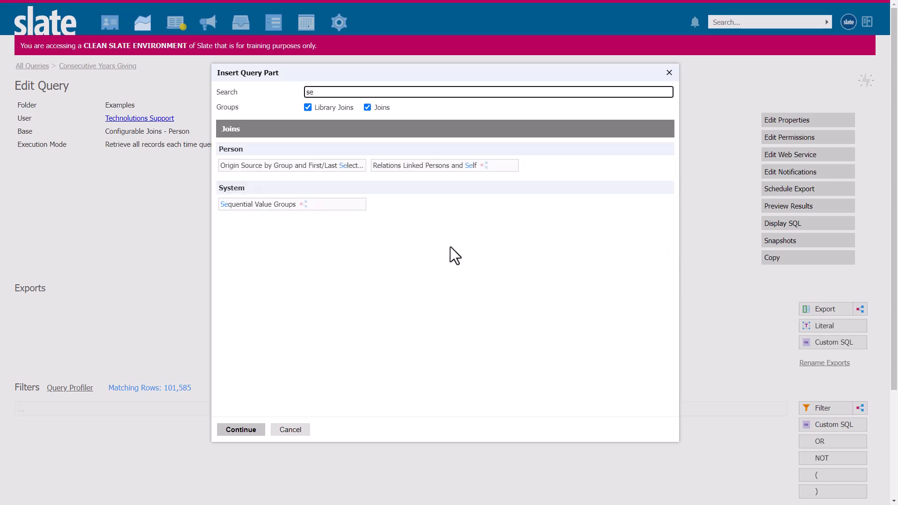
pyautogui.click(282, 206)
pyautogui.click(234, 428)
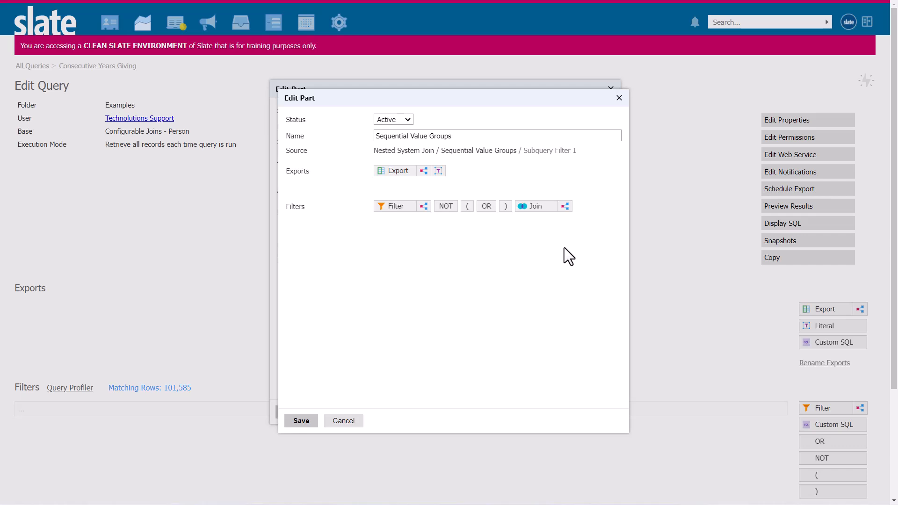
# Step: Nest a Gifts join inside the filter's Sequential Value Groups join and save it
pyautogui.click(534, 216)
pyautogui.write('g')
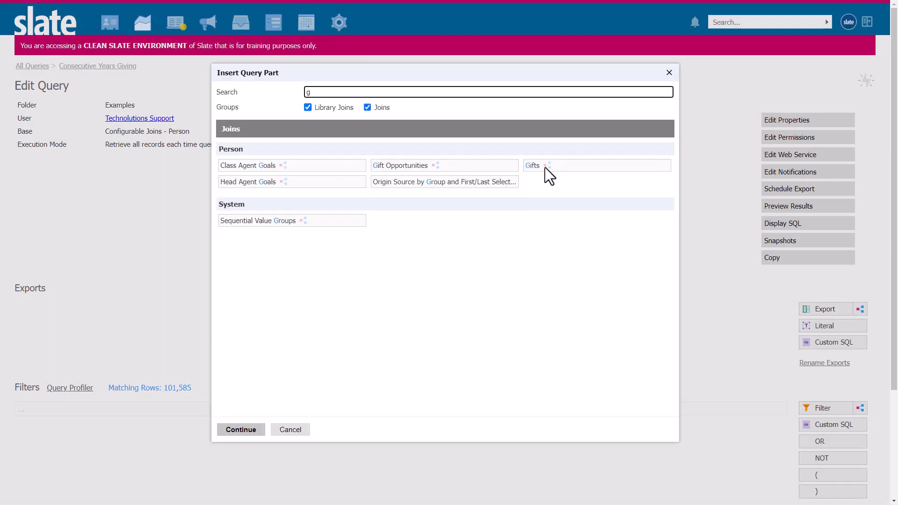
pyautogui.click(543, 167)
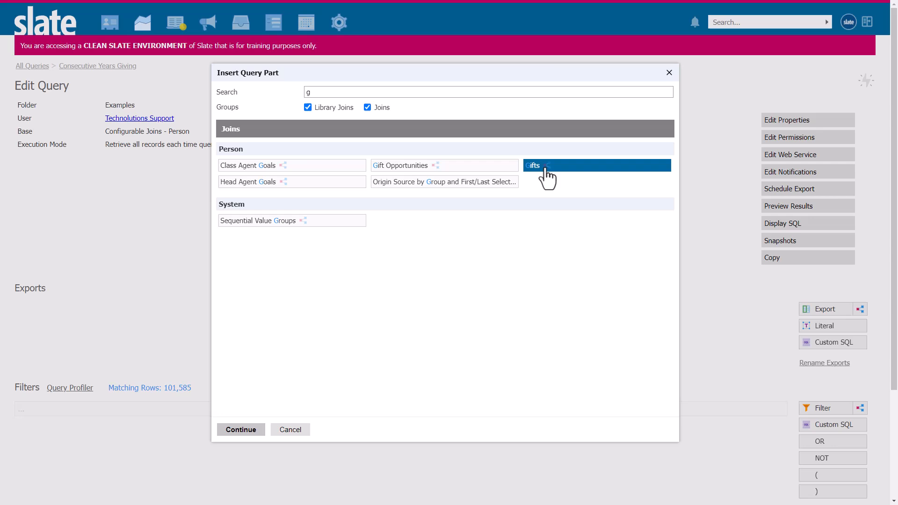
pyautogui.click(239, 429)
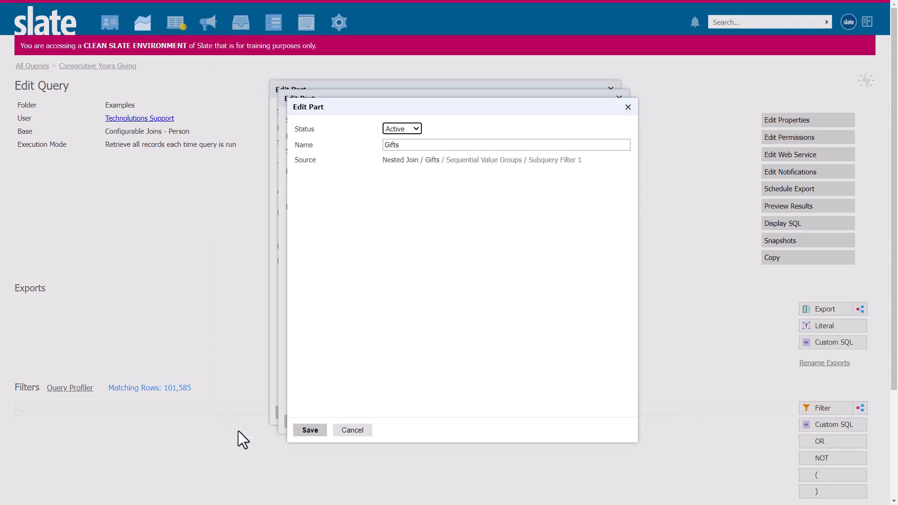
pyautogui.click(312, 431)
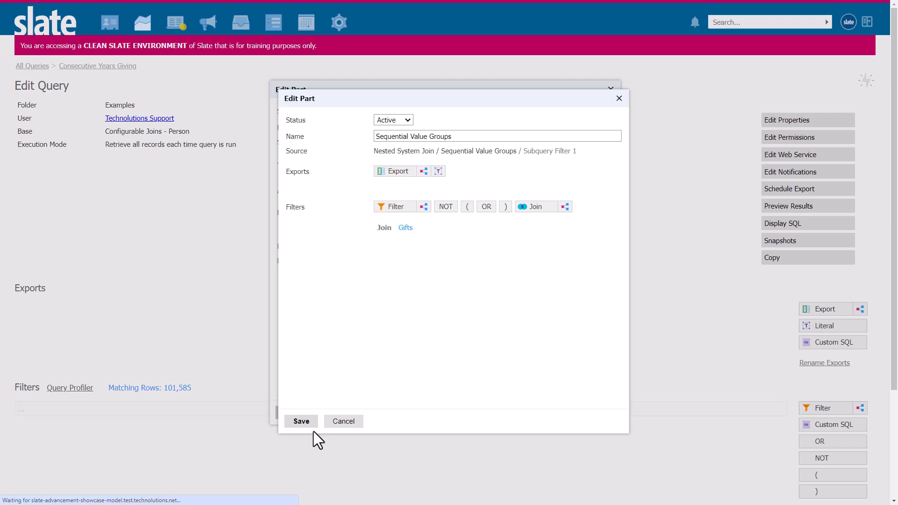
# Step: Add the Gifts Date export to the filter's Sequential Value Groups join
pyautogui.click(395, 174)
pyautogui.write('da')
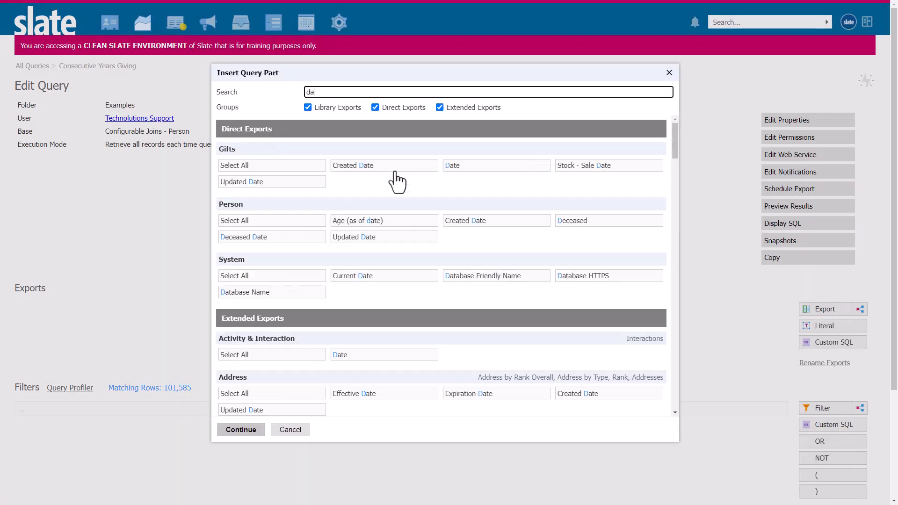
pyautogui.click(467, 176)
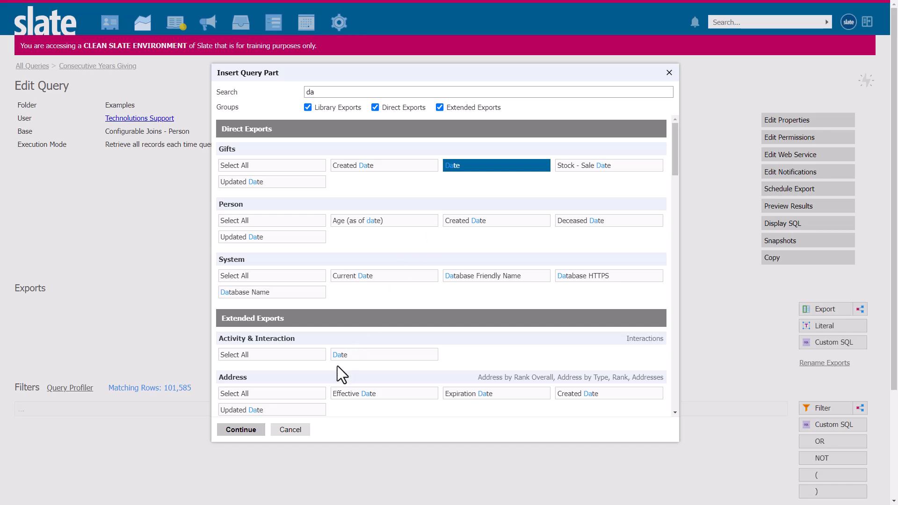
pyautogui.click(243, 431)
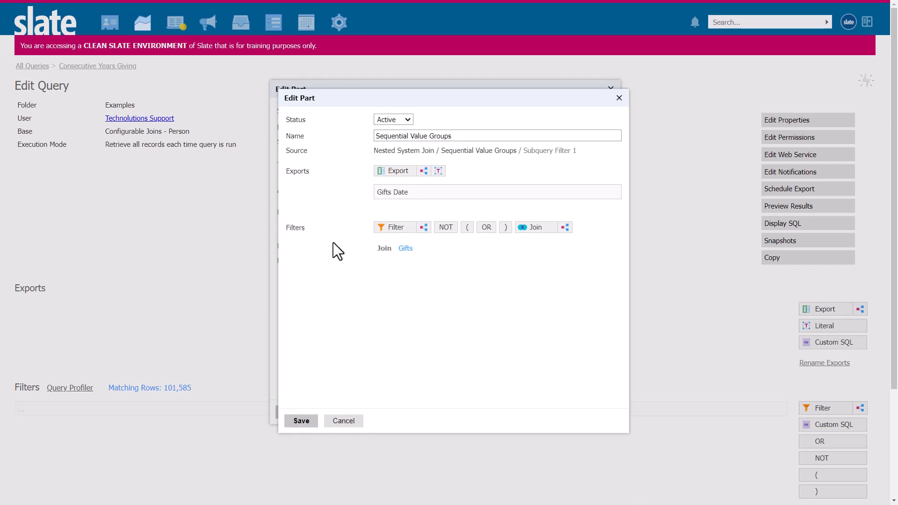
# Step: Format the filter's Gifts Date export as Date with the format mask yyyy and save it
pyautogui.click(421, 194)
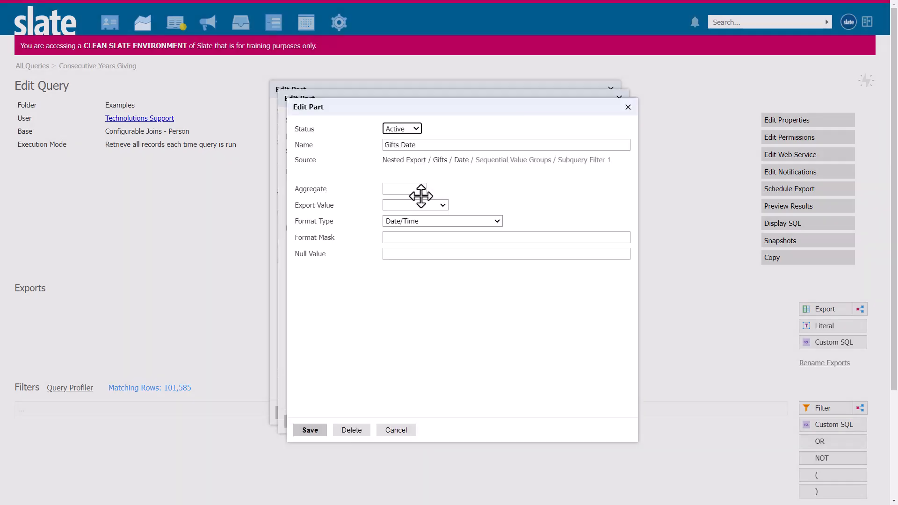
pyautogui.click(426, 221)
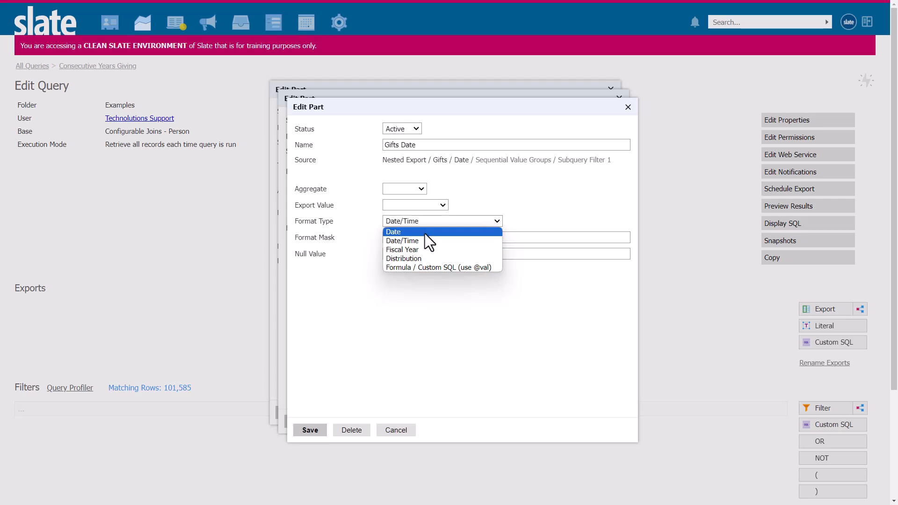
pyautogui.click(425, 234)
pyautogui.click(426, 237)
pyautogui.write('yyyy')
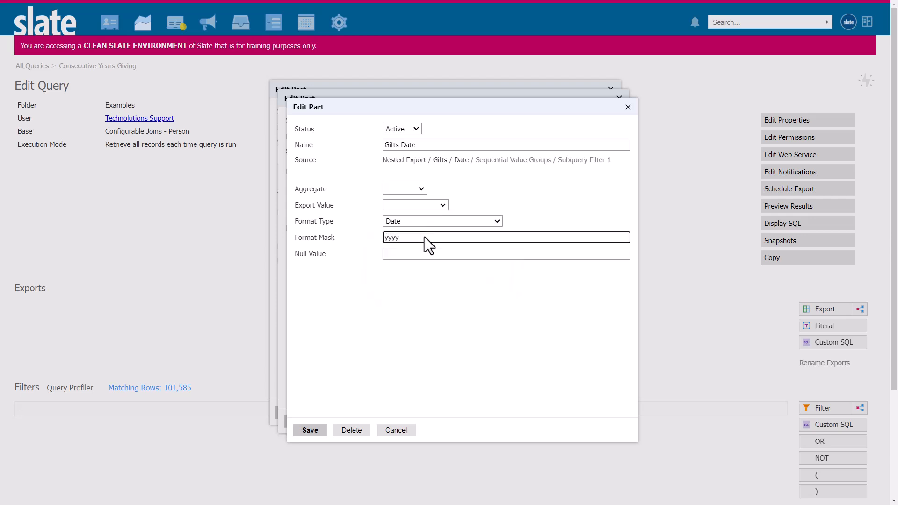
pyautogui.click(306, 432)
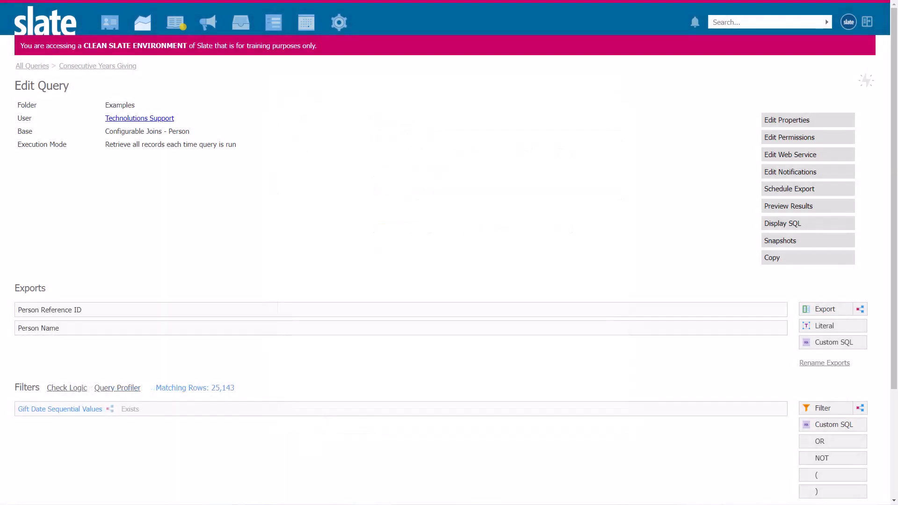
# Step: Start a subquery export on the query and add a Sequential Value Groups join to it
pyautogui.click(861, 310)
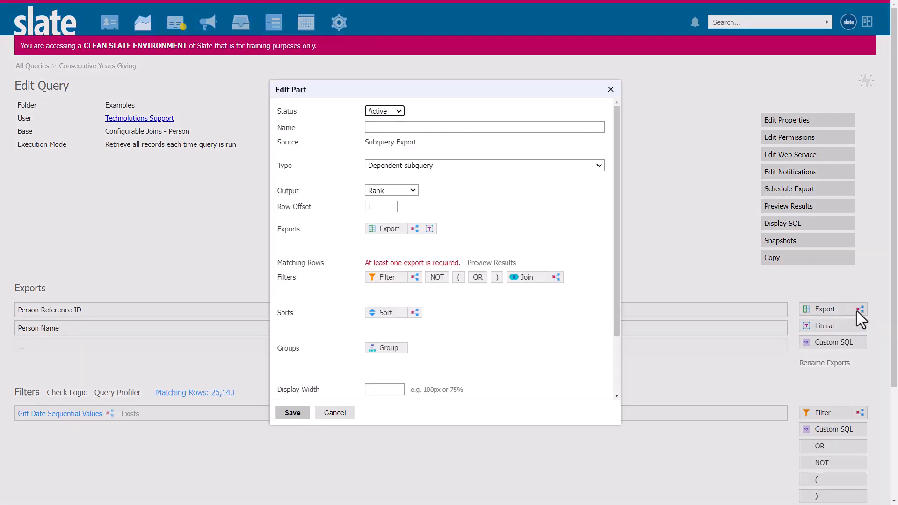
pyautogui.click(532, 282)
pyautogui.write('se')
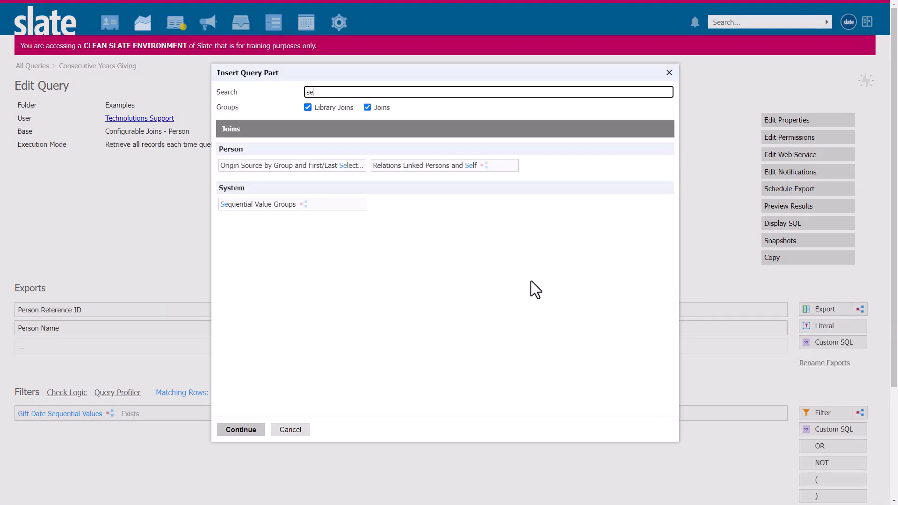
pyautogui.click(271, 206)
pyautogui.click(232, 430)
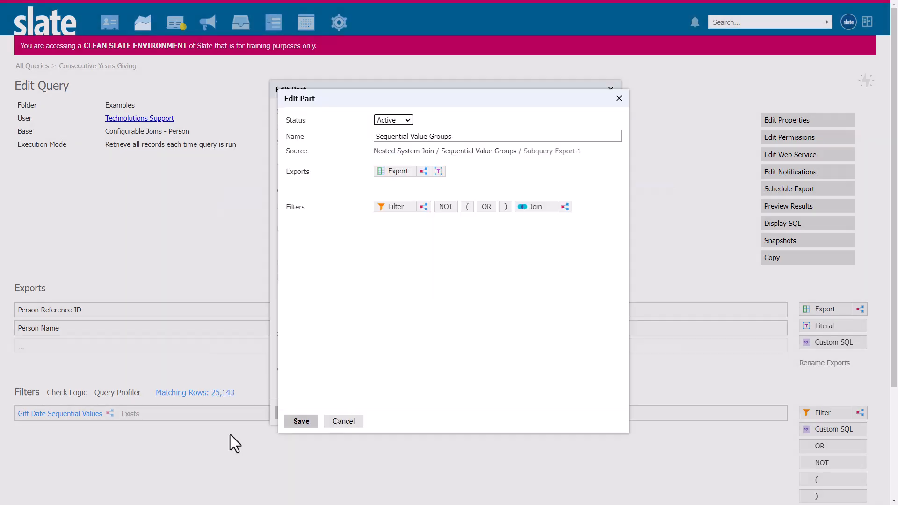
# Step: Nest a Gifts join inside the subquery export's Sequential Value Groups join and save it
pyautogui.click(533, 207)
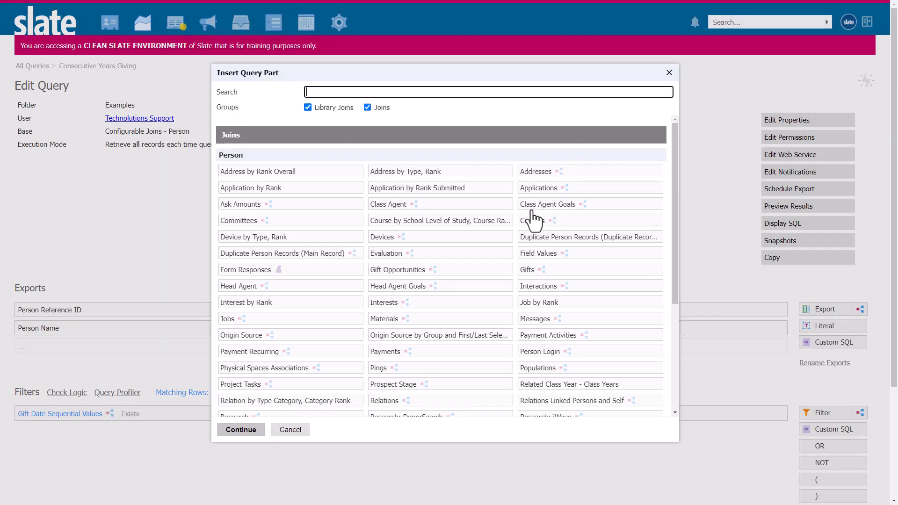
pyautogui.write('g')
pyautogui.click(536, 168)
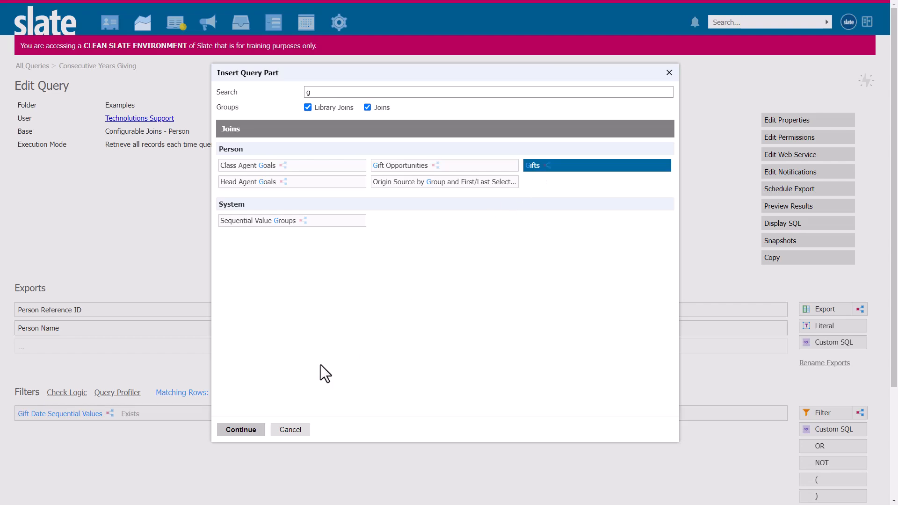
pyautogui.click(239, 429)
pyautogui.click(309, 430)
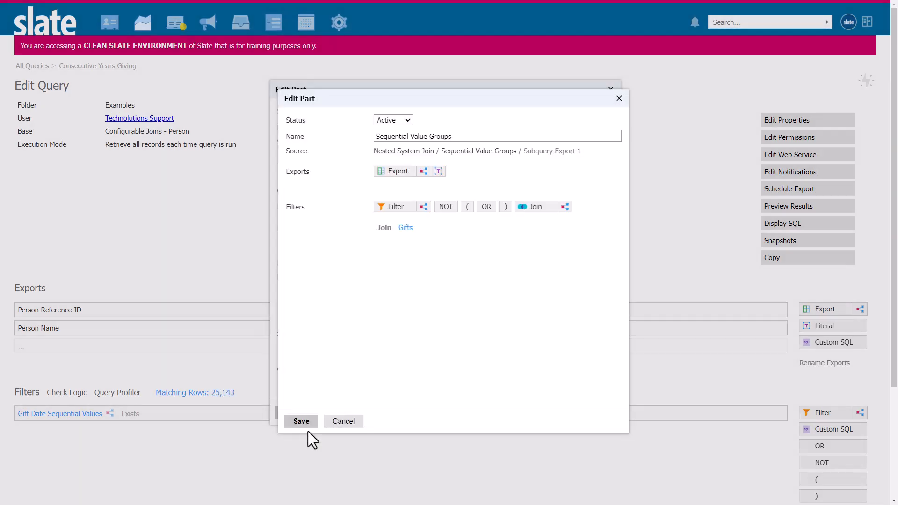
# Step: Add the Gifts Date export to the subquery export's Sequential Value Groups join
pyautogui.click(401, 173)
pyautogui.write('da')
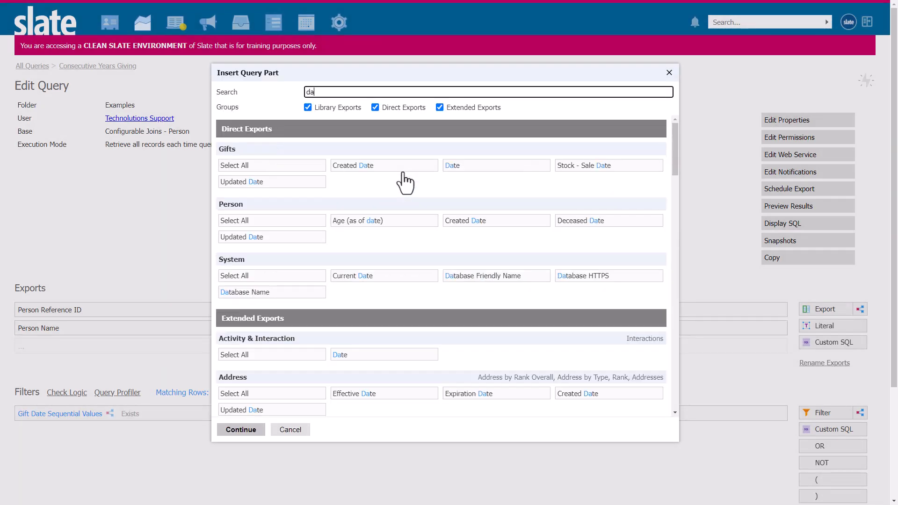
pyautogui.click(452, 166)
pyautogui.click(243, 429)
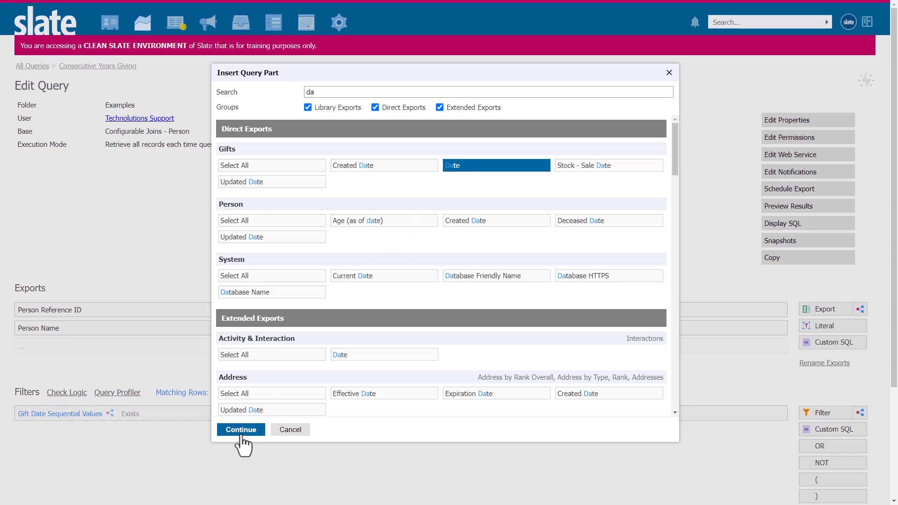
# Step: Format the Gifts Date export as Date with the mask yyyy, and save it and the Sequential Value Groups join
pyautogui.click(423, 193)
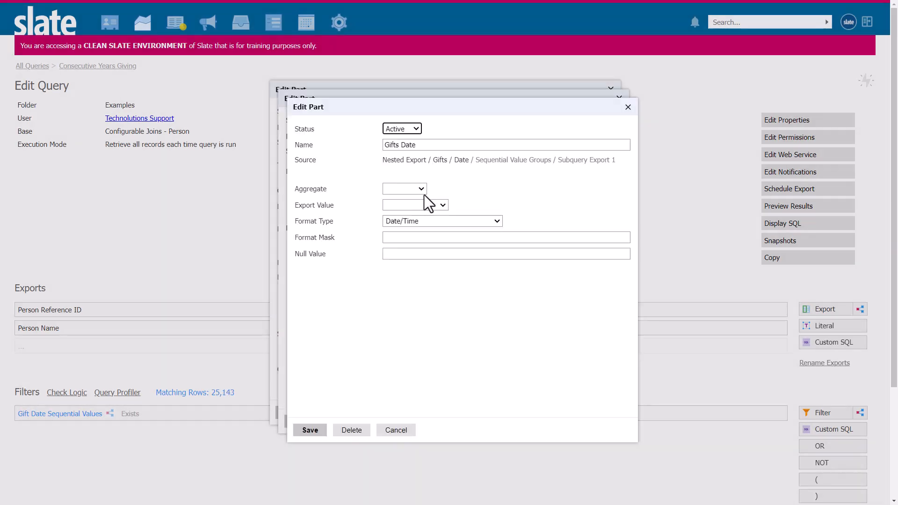
pyautogui.click(411, 221)
pyautogui.click(410, 232)
pyautogui.click(408, 238)
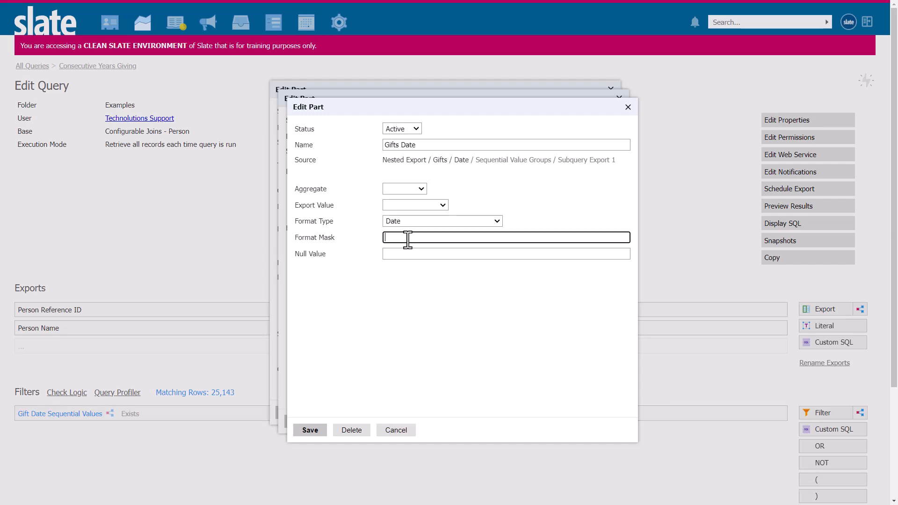
pyautogui.write('yyyy')
pyautogui.click(311, 430)
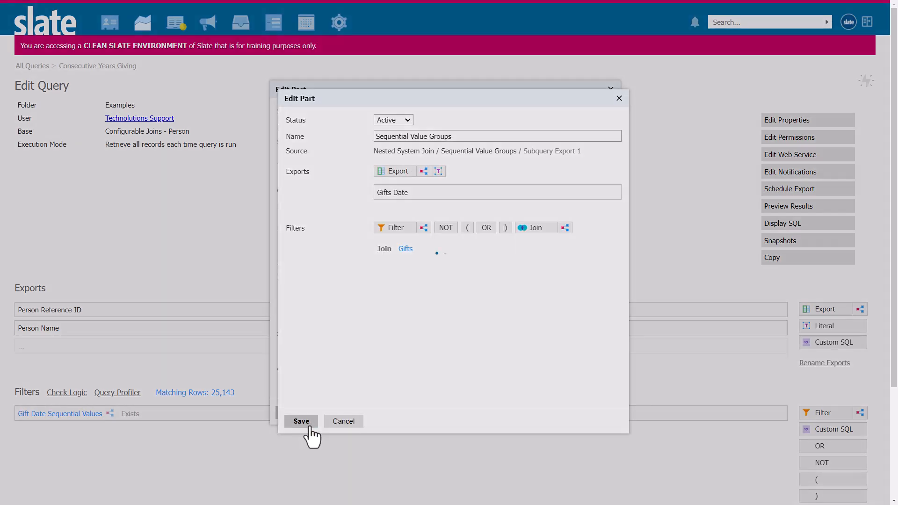
pyautogui.click(309, 425)
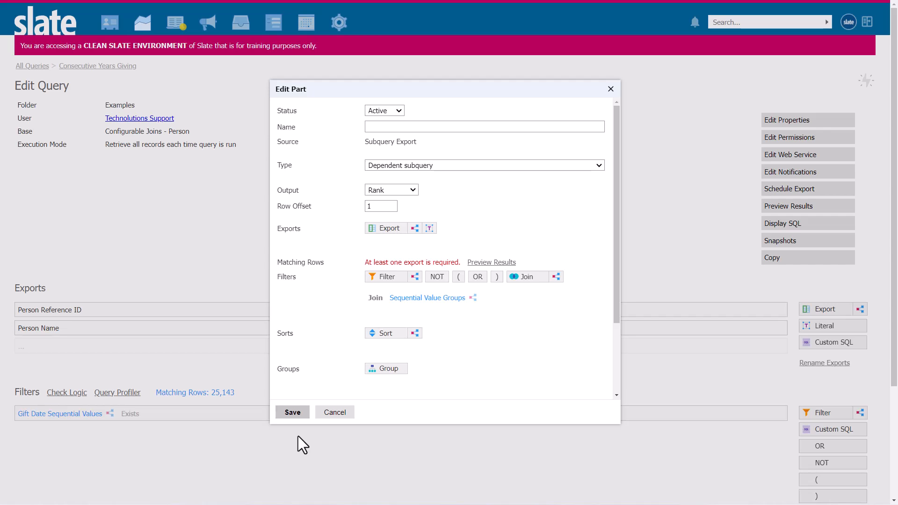
# Step: Add the Sequential Value Groups Count, Min and Max exports to the subquery export and set its output to Concatenate
pyautogui.click(389, 229)
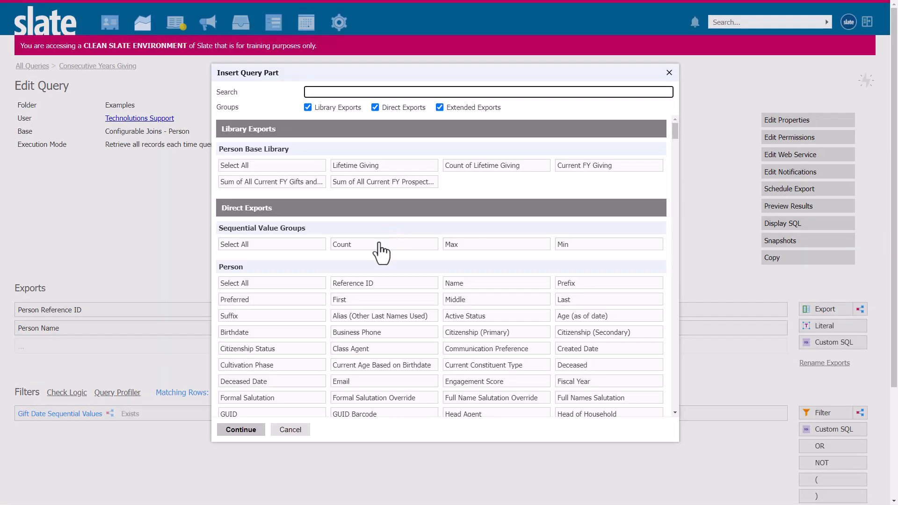
pyautogui.click(381, 245)
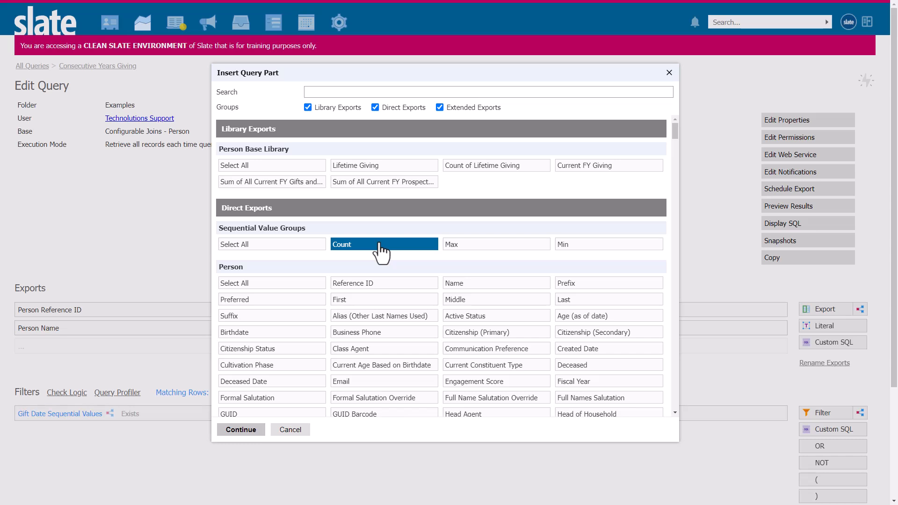
pyautogui.click(565, 245)
pyautogui.click(487, 245)
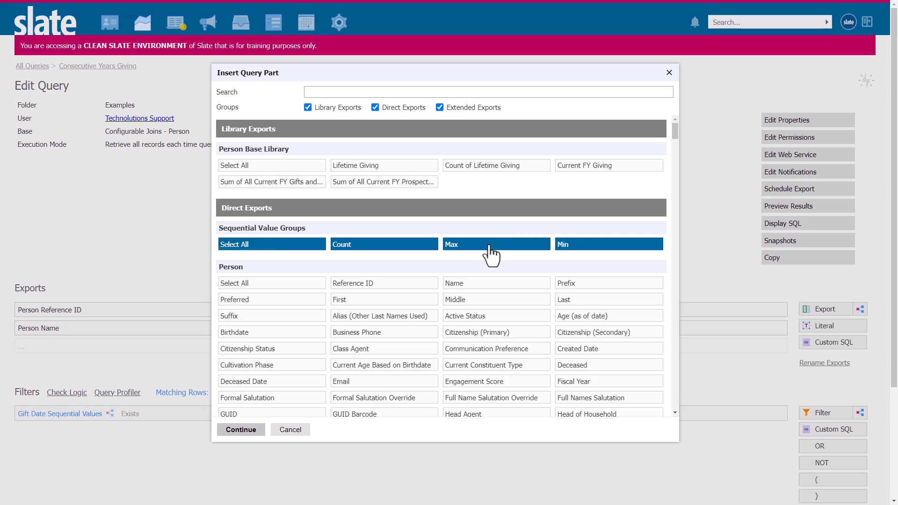
pyautogui.click(251, 430)
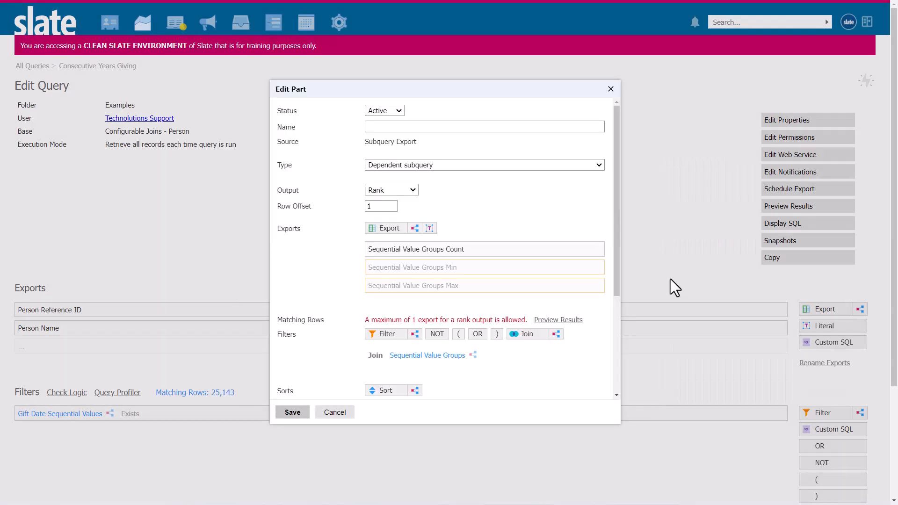
pyautogui.click(413, 191)
pyautogui.click(405, 217)
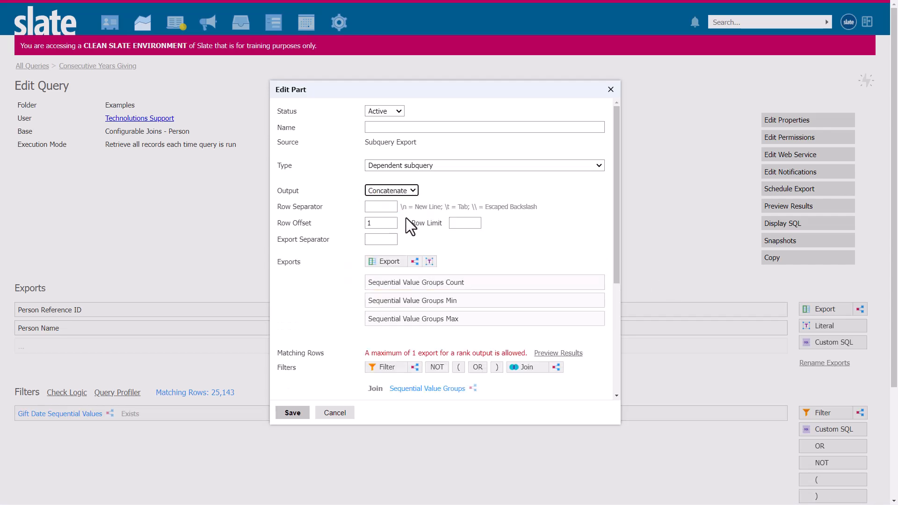
# Step: Add a literal to the subquery export with a colon (:) as both its name and its value
pyautogui.click(429, 261)
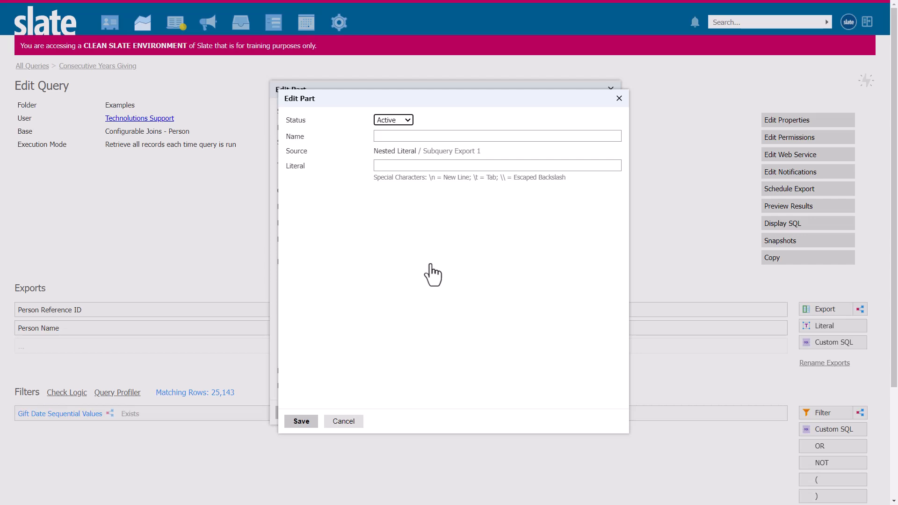
pyautogui.click(399, 136)
pyautogui.press('Tab')
pyautogui.write(':')
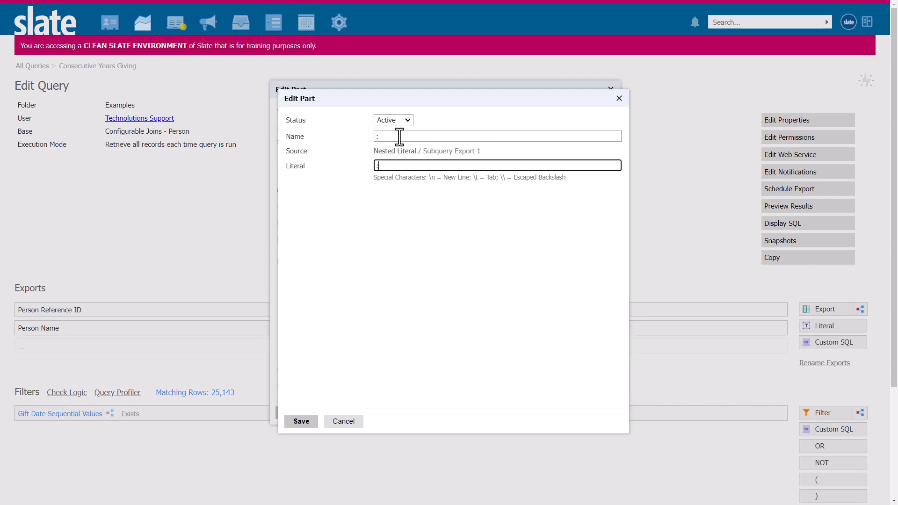
pyautogui.click(301, 421)
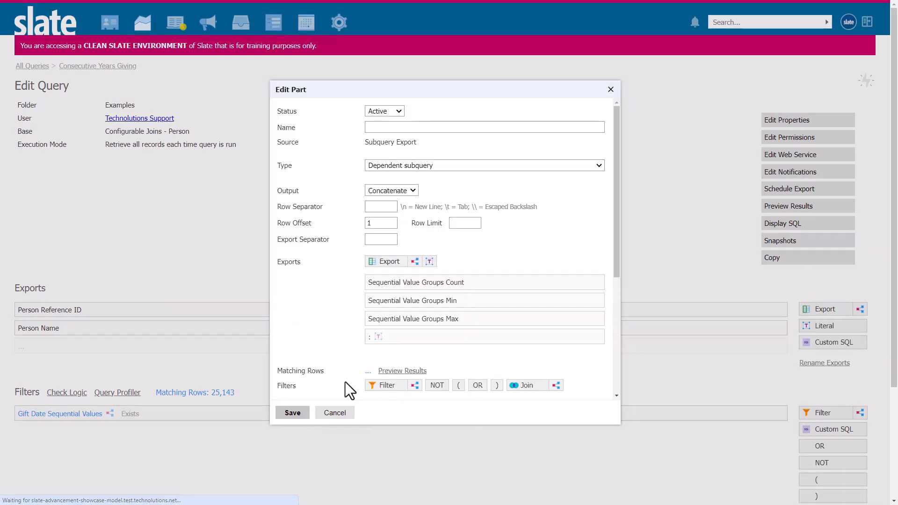
# Step: Place the colon literal directly after Sequential Value Groups Count, and add a hyphen (-) literal, in both name and value, between Min and Max
pyautogui.moveTo(391, 341); pyautogui.dragTo(399, 302)
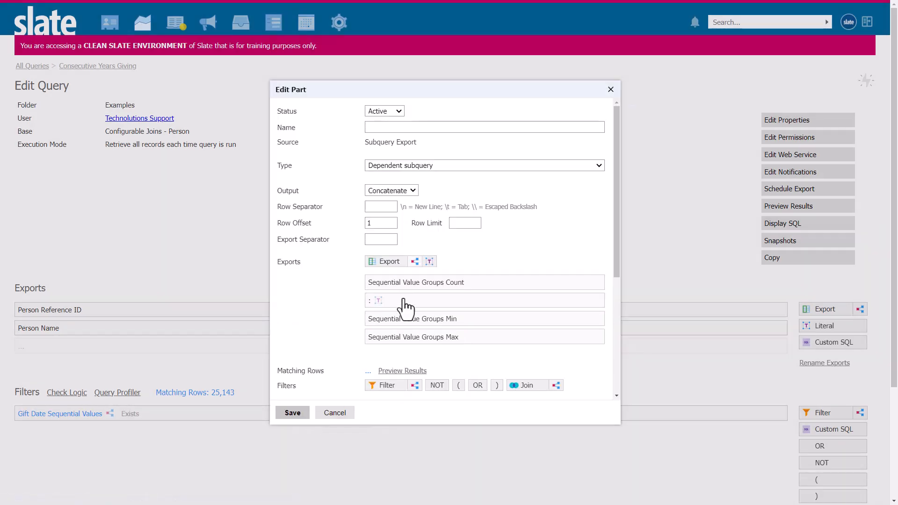
pyautogui.click(429, 262)
pyautogui.click(416, 136)
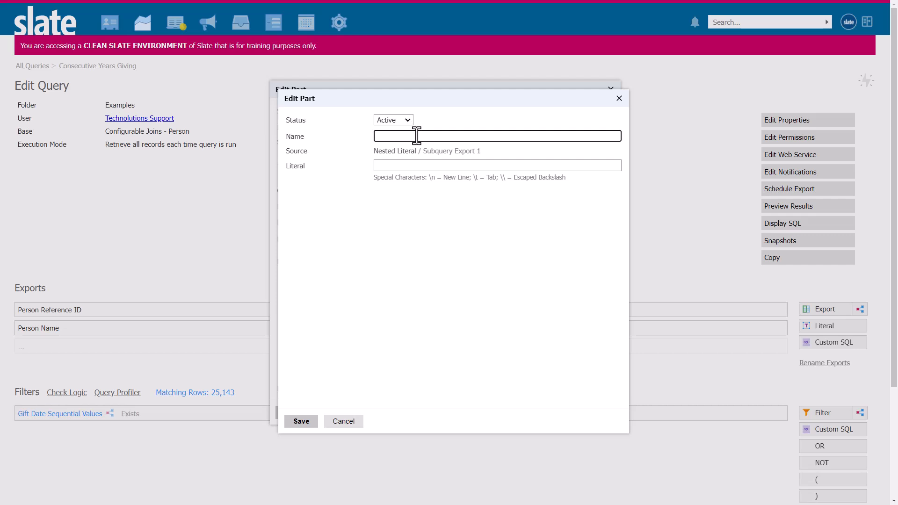
pyautogui.write('-')
pyautogui.press('Tab')
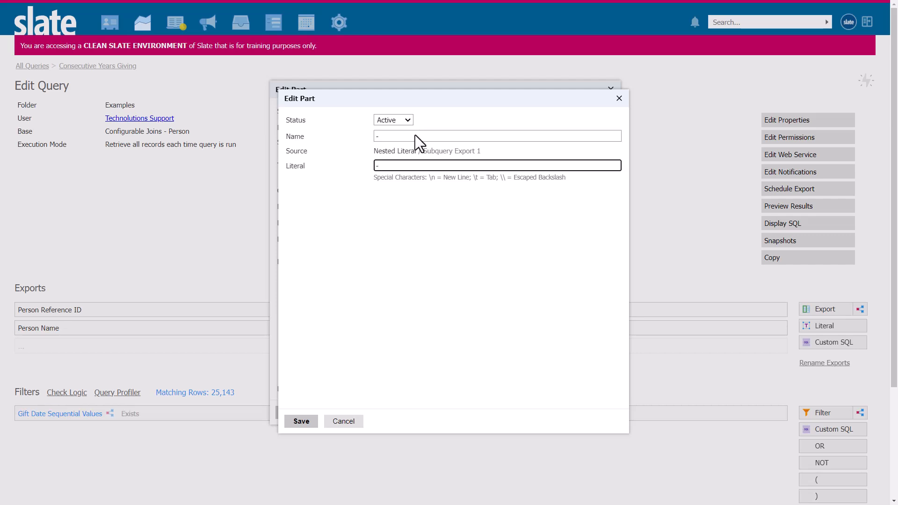
pyautogui.click(300, 423)
pyautogui.moveTo(395, 355); pyautogui.dragTo(396, 336)
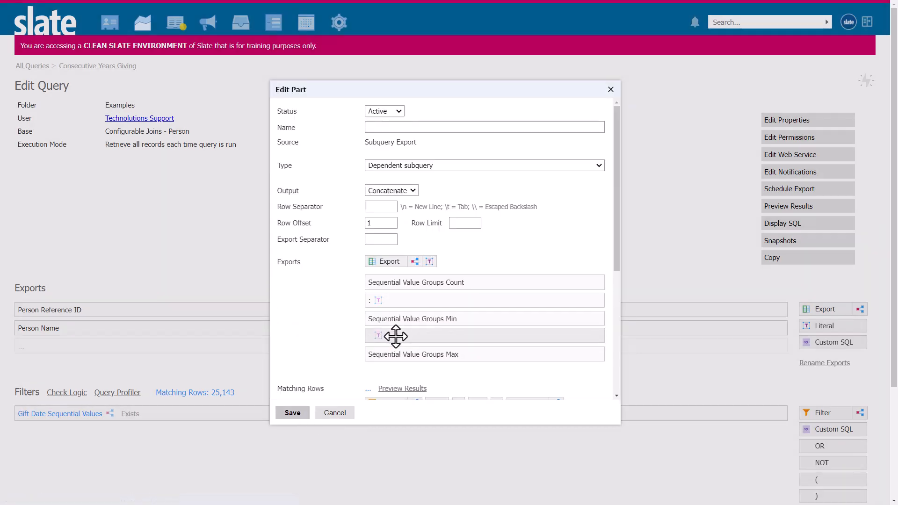
# Step: Name the subquery export Consecutive Years Giving with a pipe (|) row separator, and open the second record's row in the results preview
pyautogui.click(380, 207)
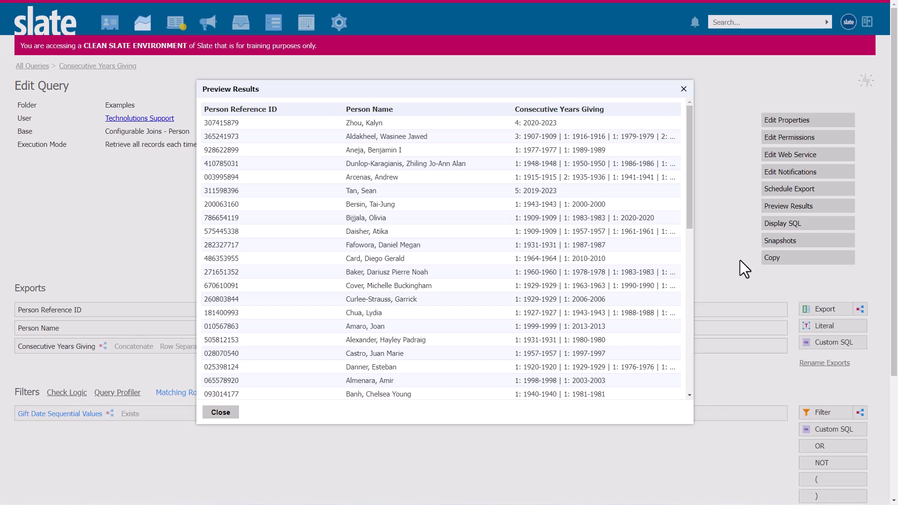
pyautogui.click(656, 140)
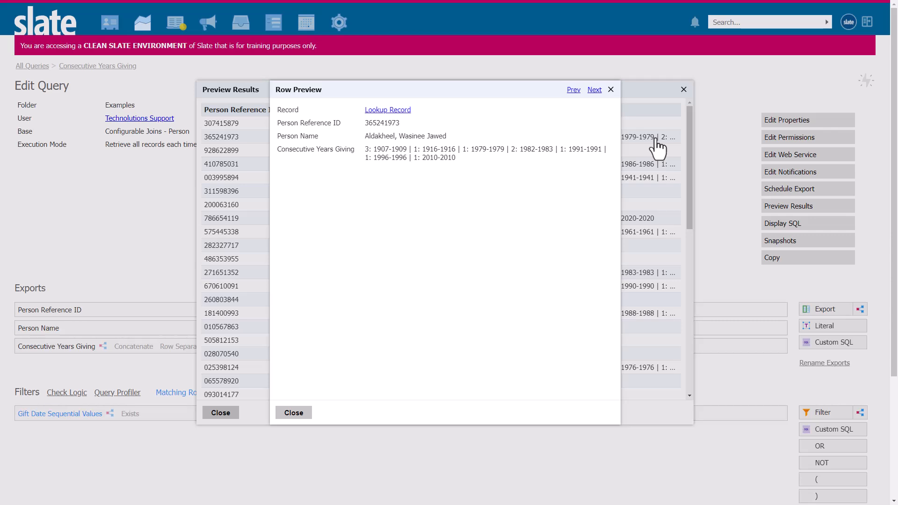
# Step: Add a Sequential Value Groups Count filter of >= 3 to the Gift Date Sequential Values subquery filter
pyautogui.click(153, 414)
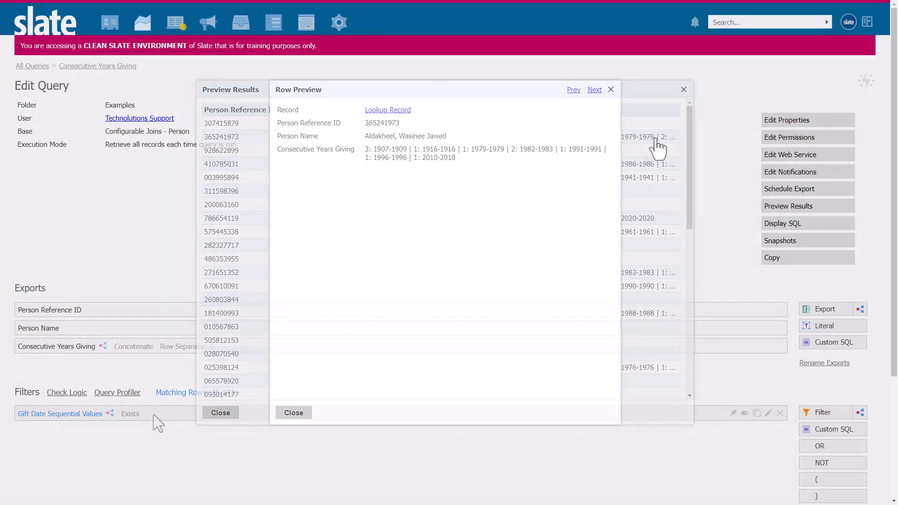
pyautogui.click(153, 413)
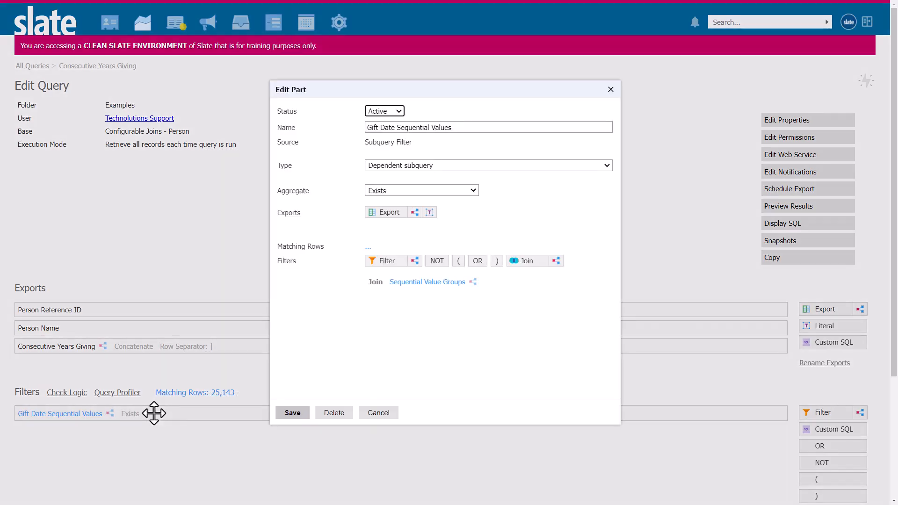
pyautogui.click(389, 260)
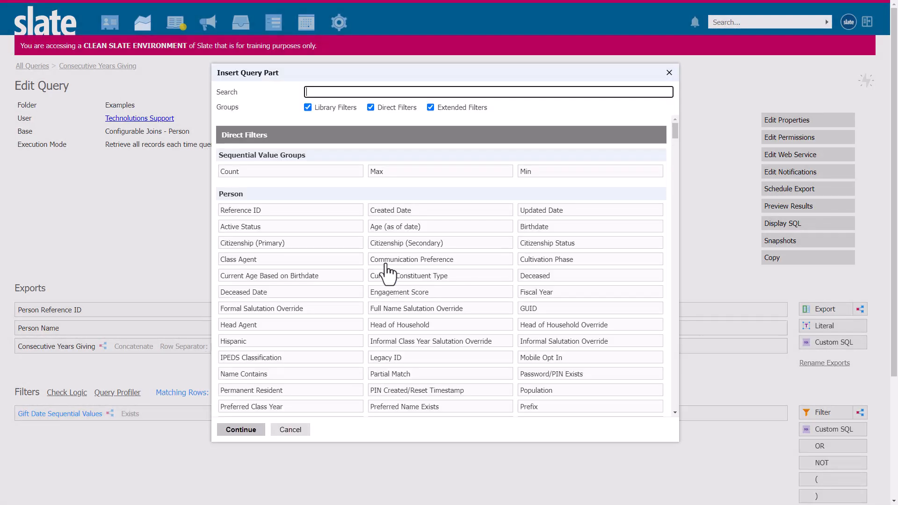
pyautogui.click(306, 172)
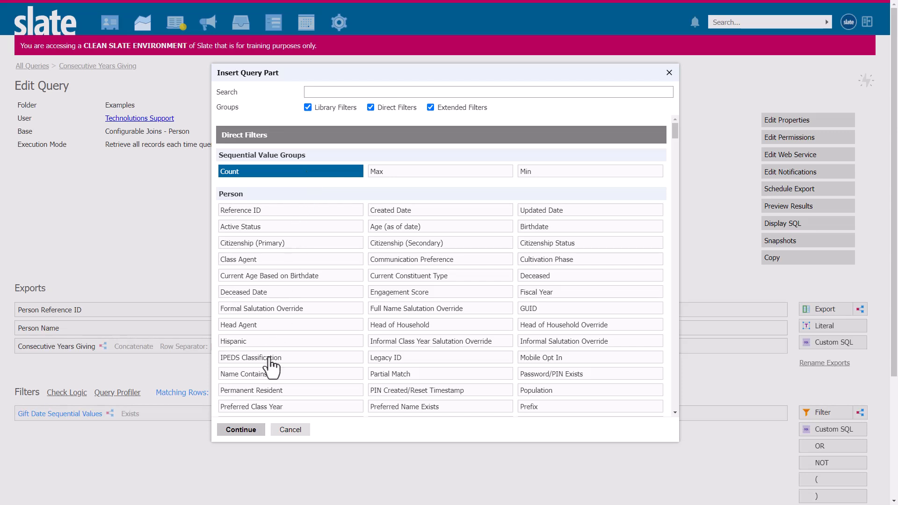
pyautogui.click(251, 430)
pyautogui.click(391, 162)
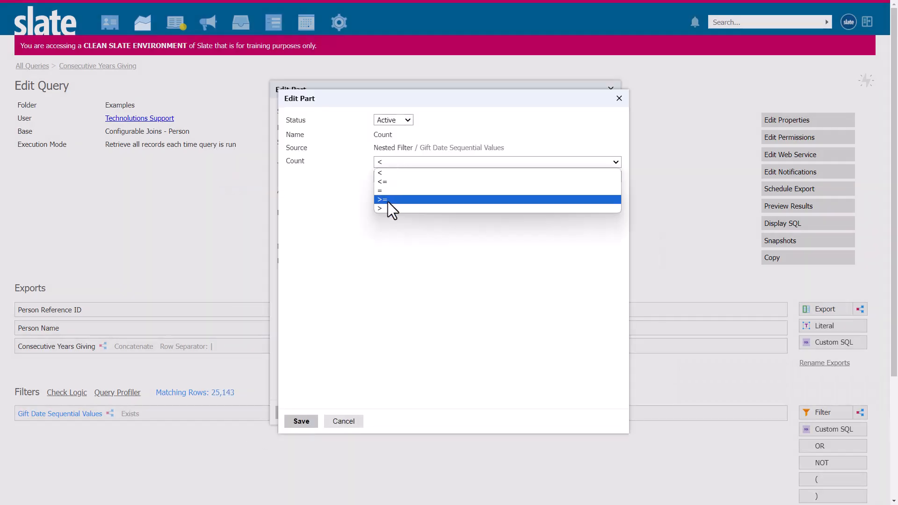
pyautogui.click(388, 200)
pyautogui.click(388, 177)
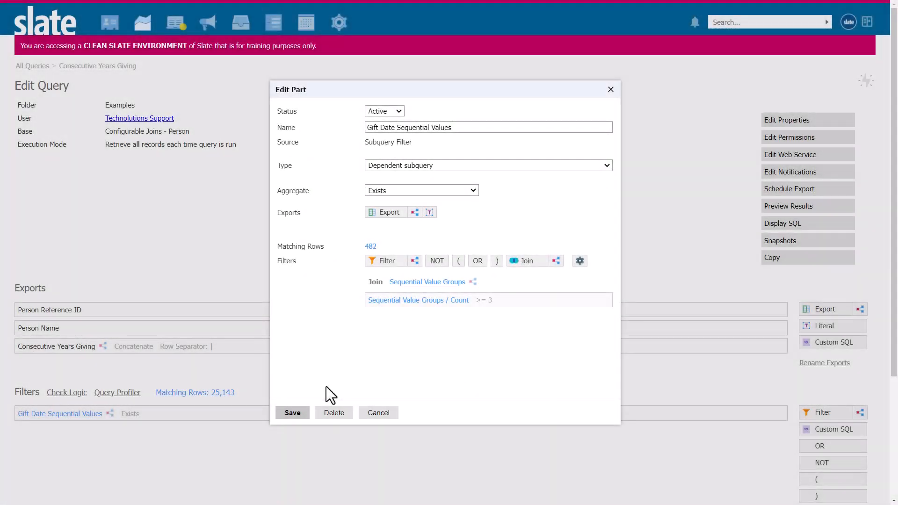
# Step: Add the Sequential Value Groups Max and System Current Date exports to the Gift Date Sequential Values filter
pyautogui.click(388, 213)
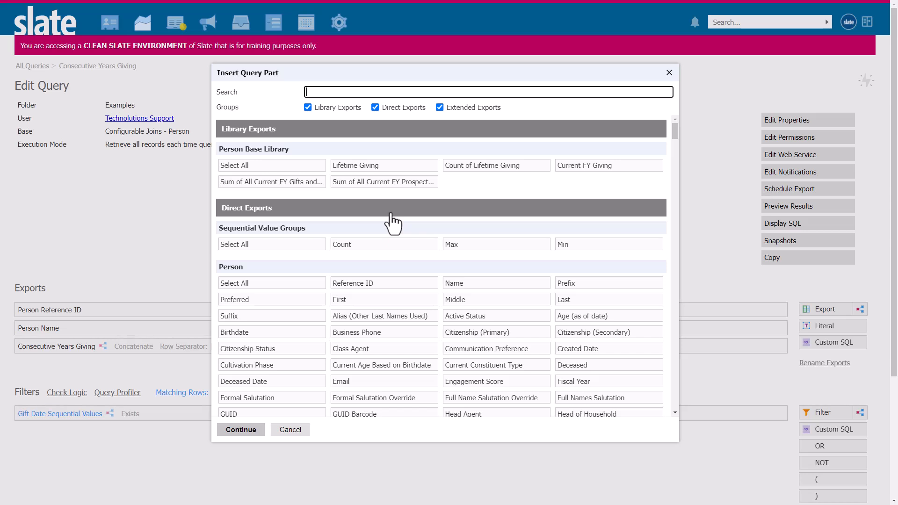
pyautogui.click(458, 245)
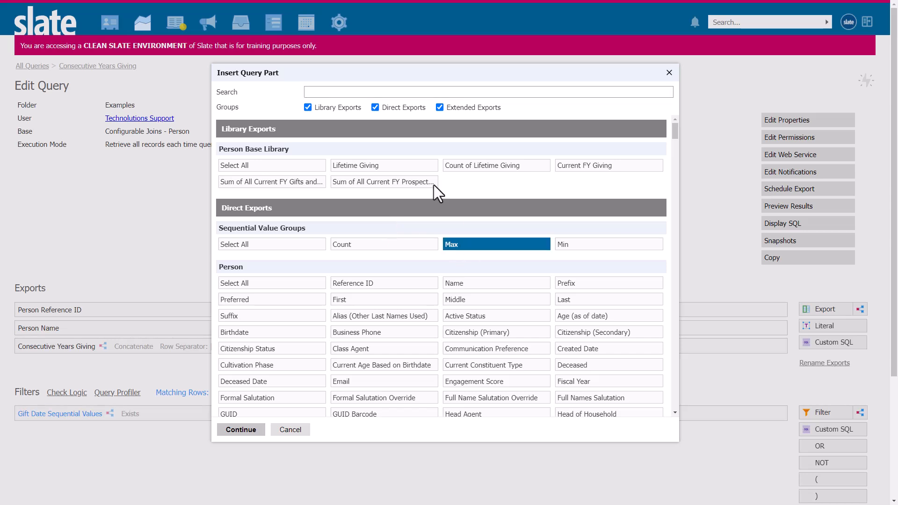
pyautogui.click(394, 92)
pyautogui.write('sys')
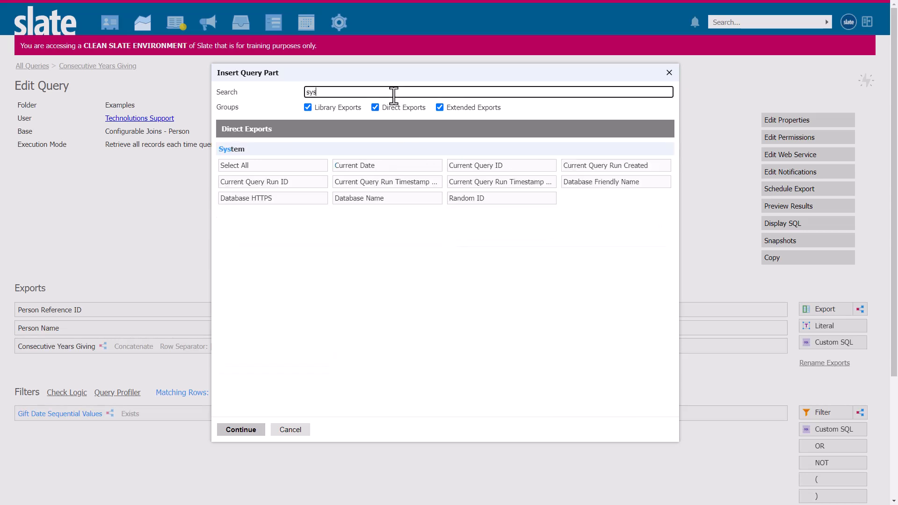
pyautogui.click(374, 165)
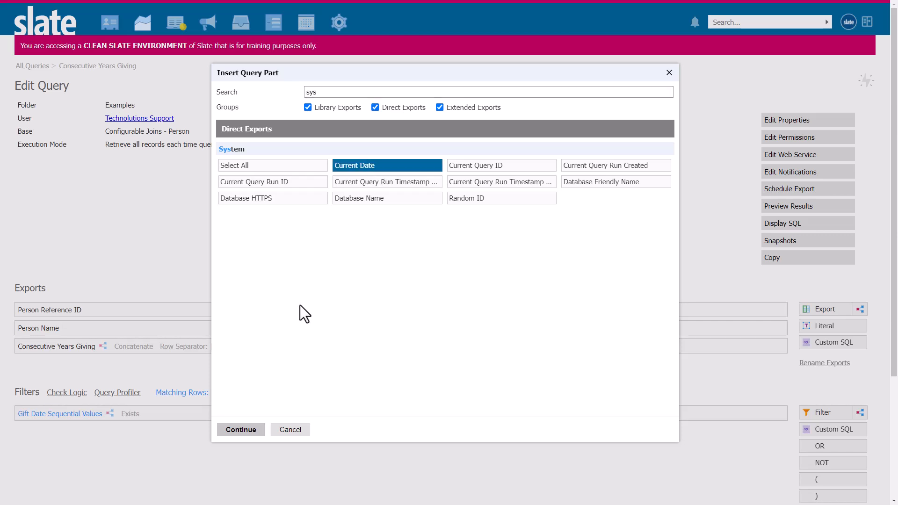
pyautogui.click(241, 429)
# Step: Format the System Current Date export as Date with the mask yyyy and save it
pyautogui.click(401, 253)
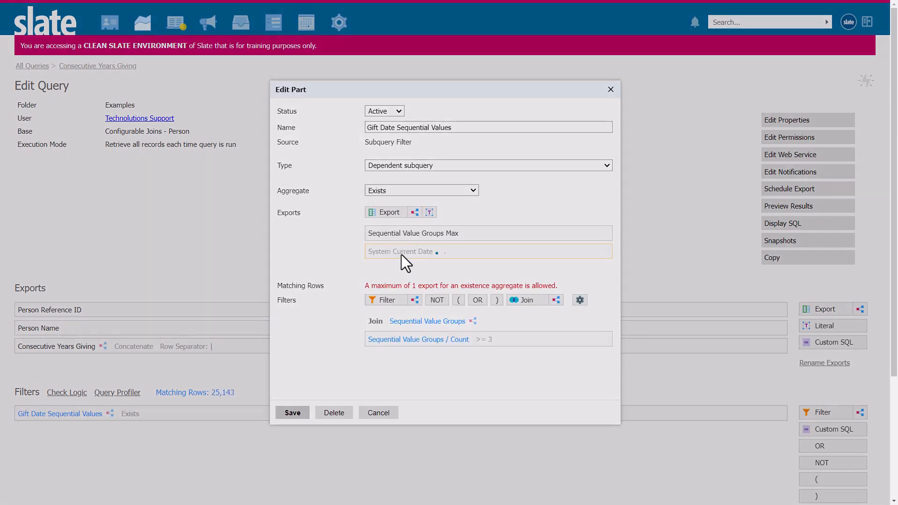
pyautogui.click(403, 213)
pyautogui.click(402, 241)
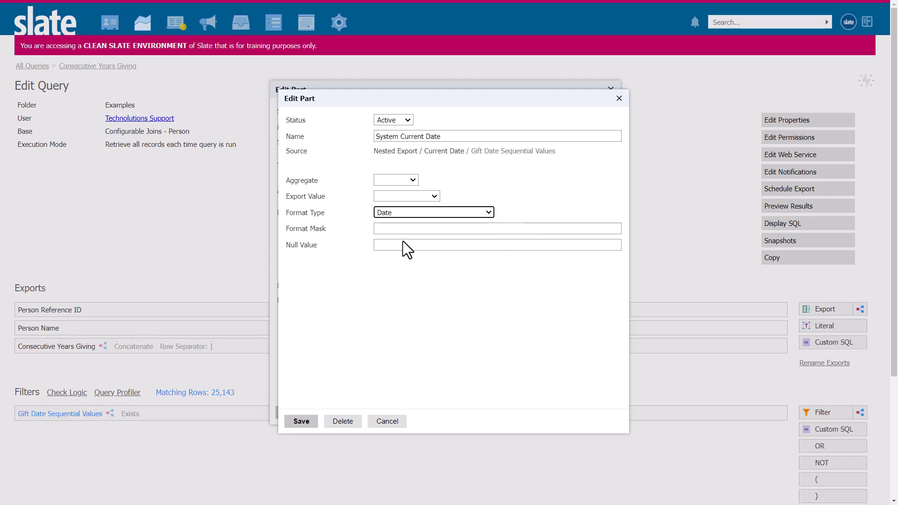
pyautogui.click(401, 229)
pyautogui.write('yyyy')
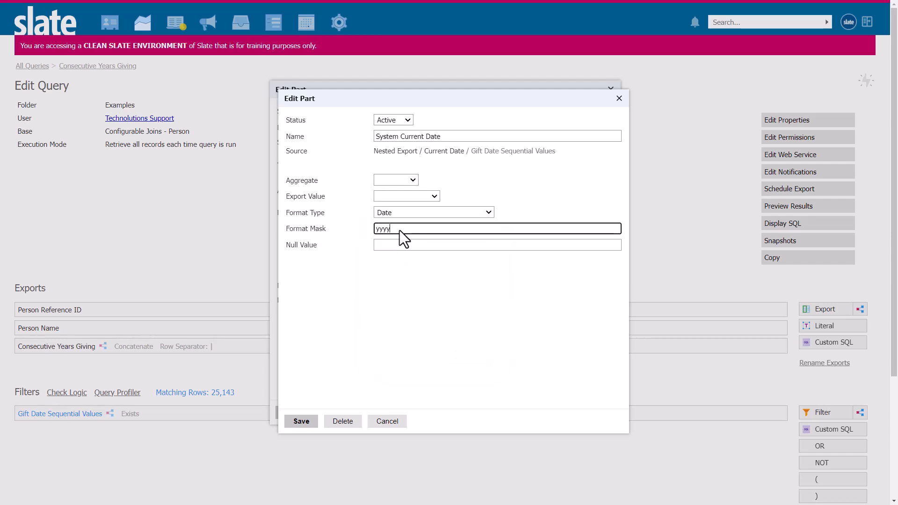
pyautogui.click(298, 422)
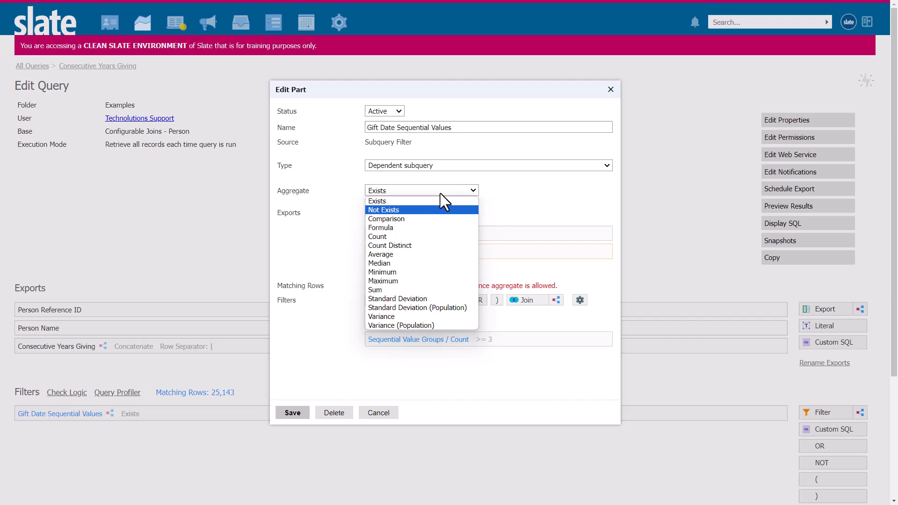
pyautogui.click(422, 227)
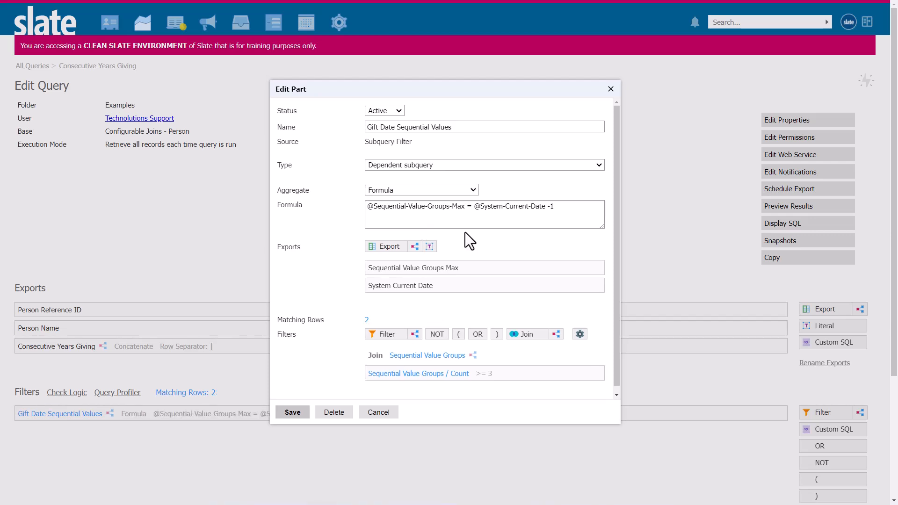
pyautogui.click(447, 355)
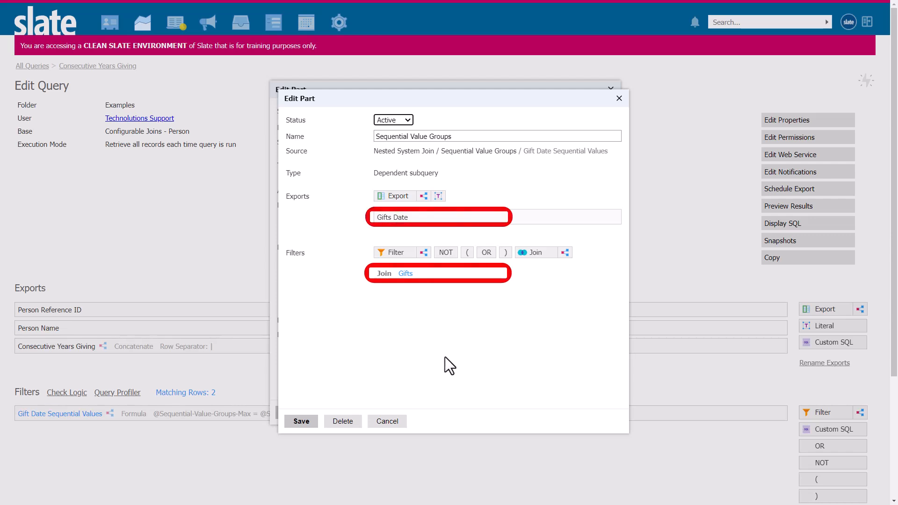
pyautogui.click(299, 421)
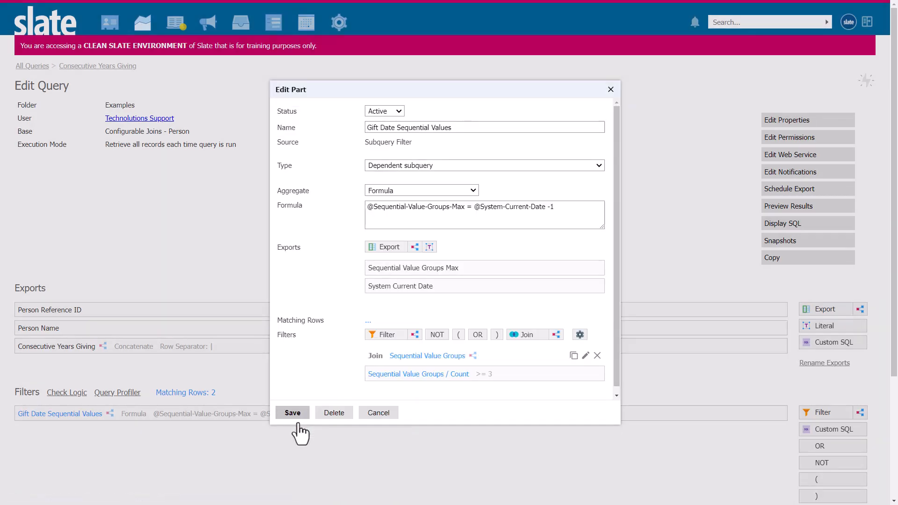